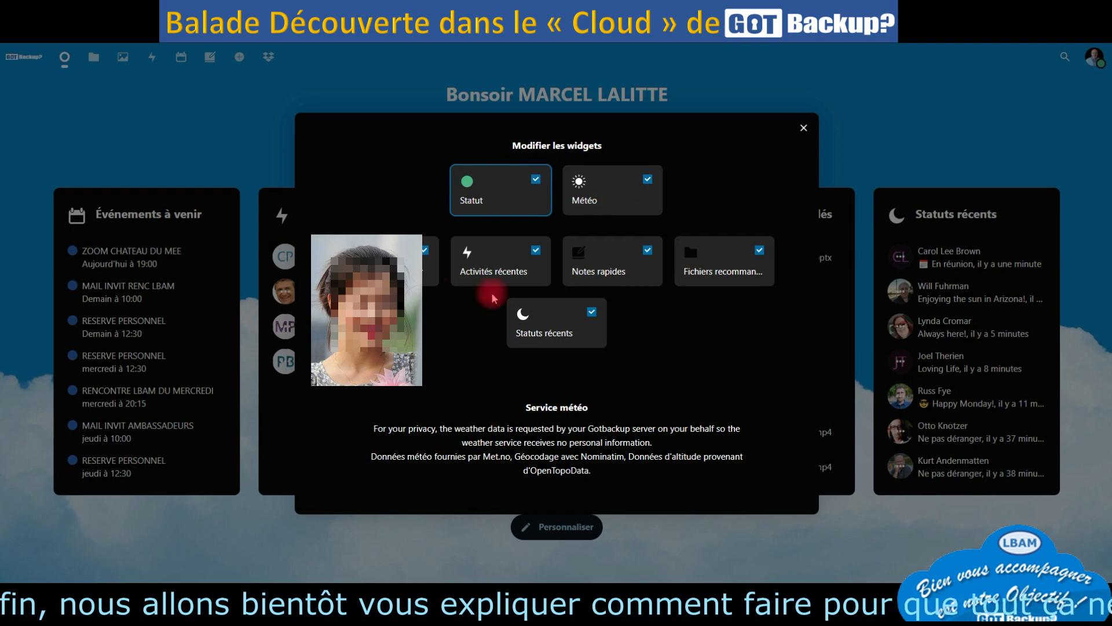
Close the widget customisation dialog and look over the dashboard's recent statuses.
left_click(803, 129)
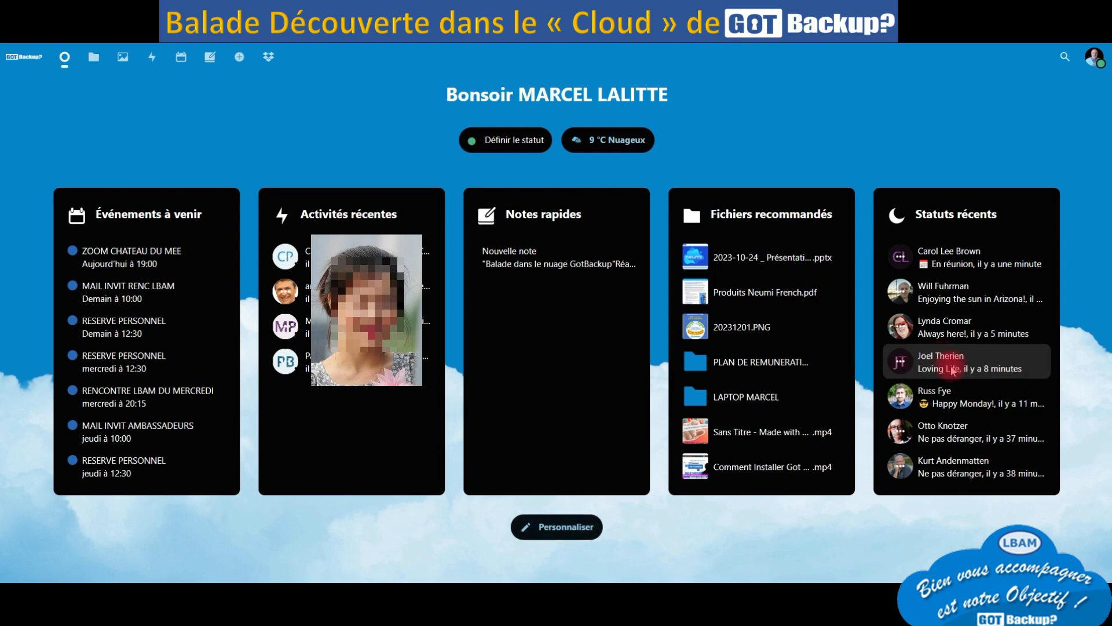
right_click(942, 363)
left_click(932, 360)
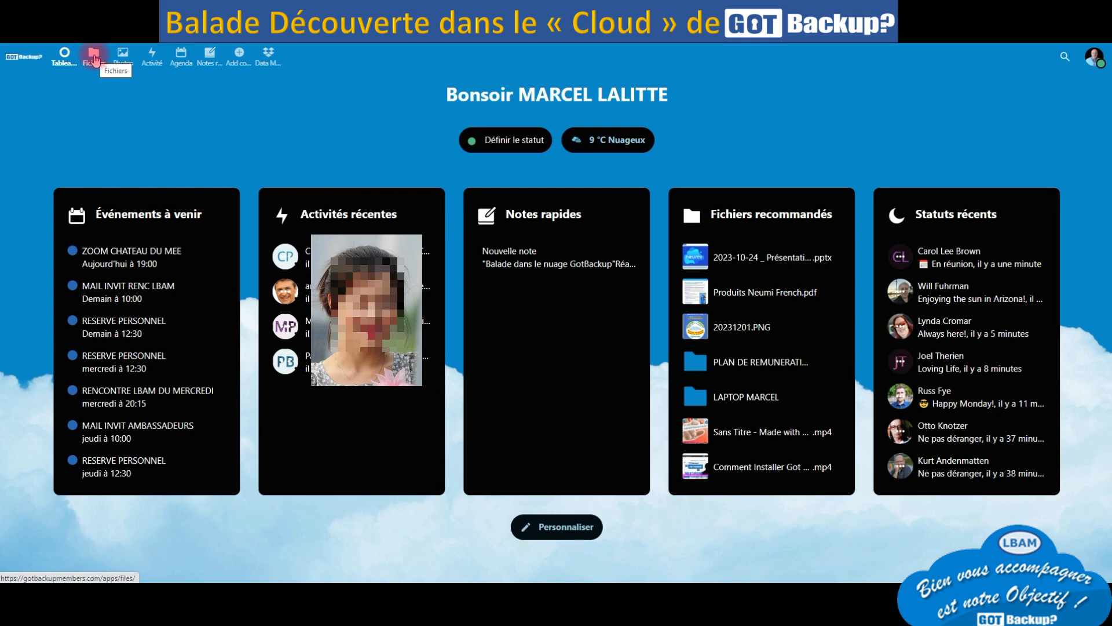
left_click(147, 65)
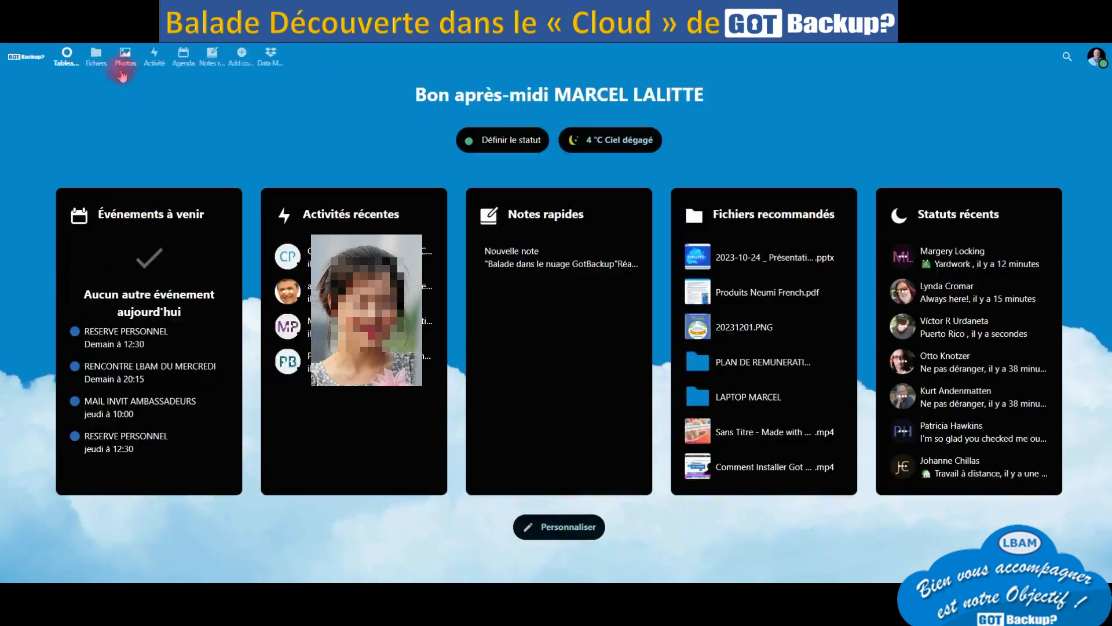
Browse the files to the GOT BACKUP folder inside AFFAIRES EN COURS and view the actions available for IMAGES GBU.
left_click(95, 56)
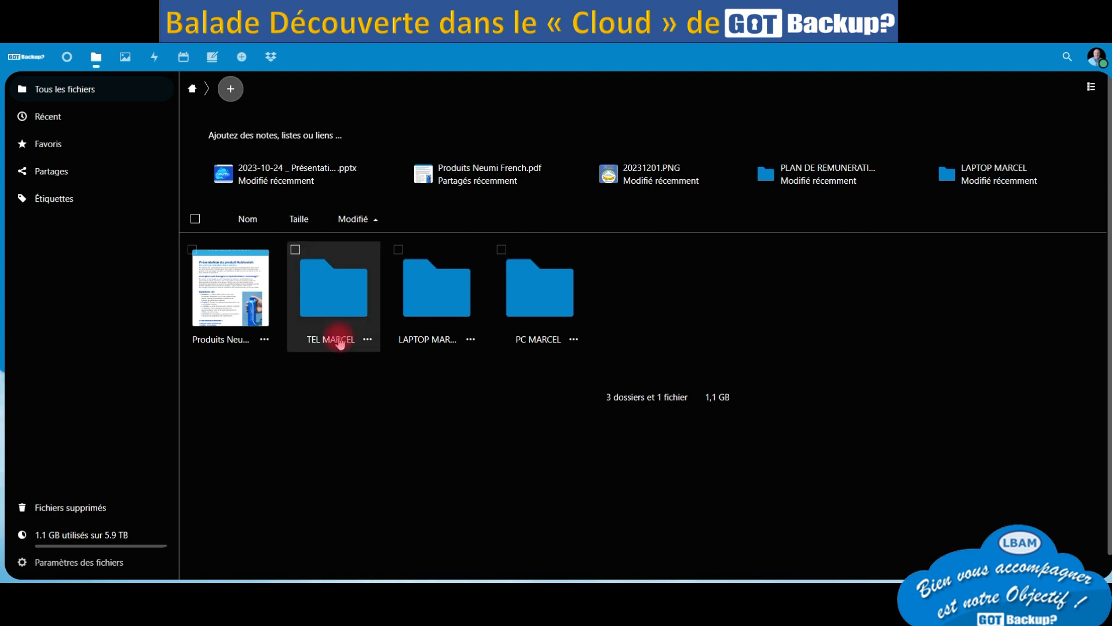
left_click(549, 314)
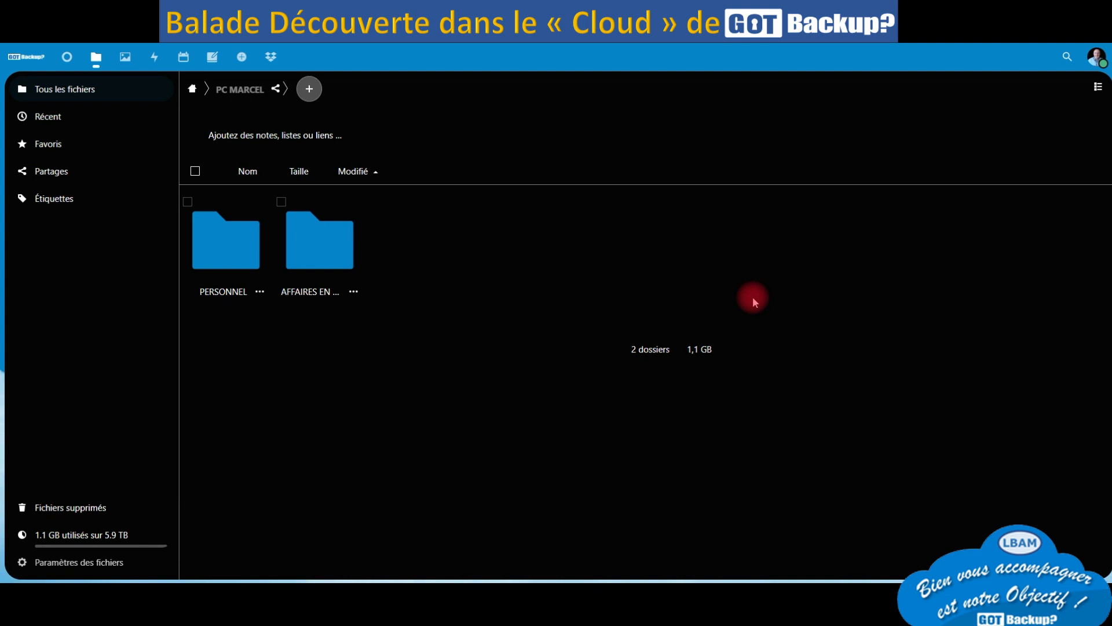
left_click(321, 261)
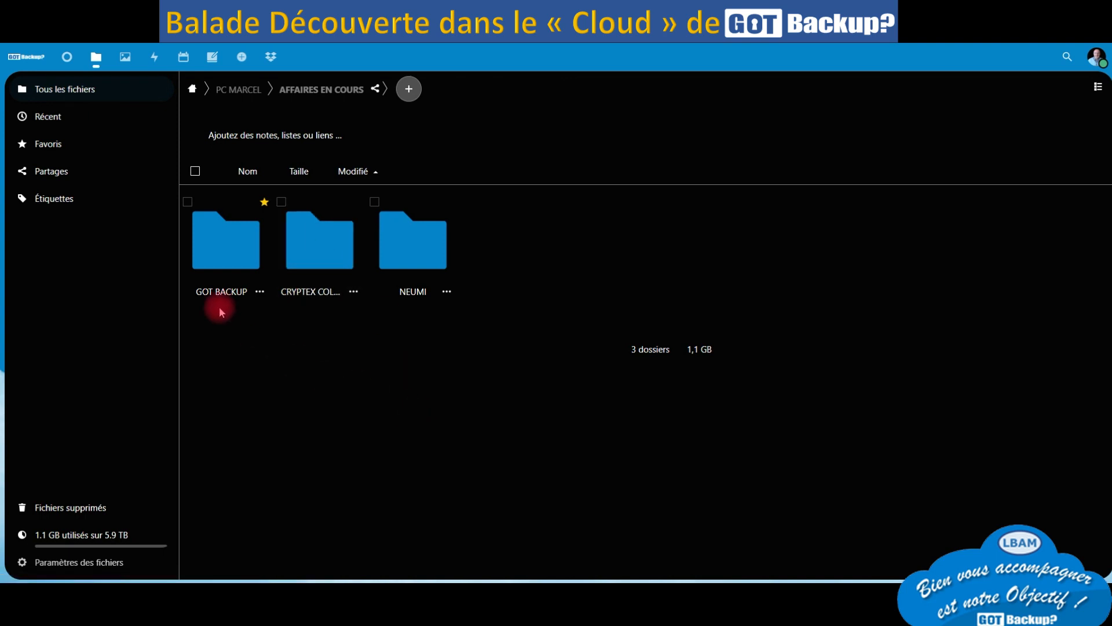
left_click(242, 253)
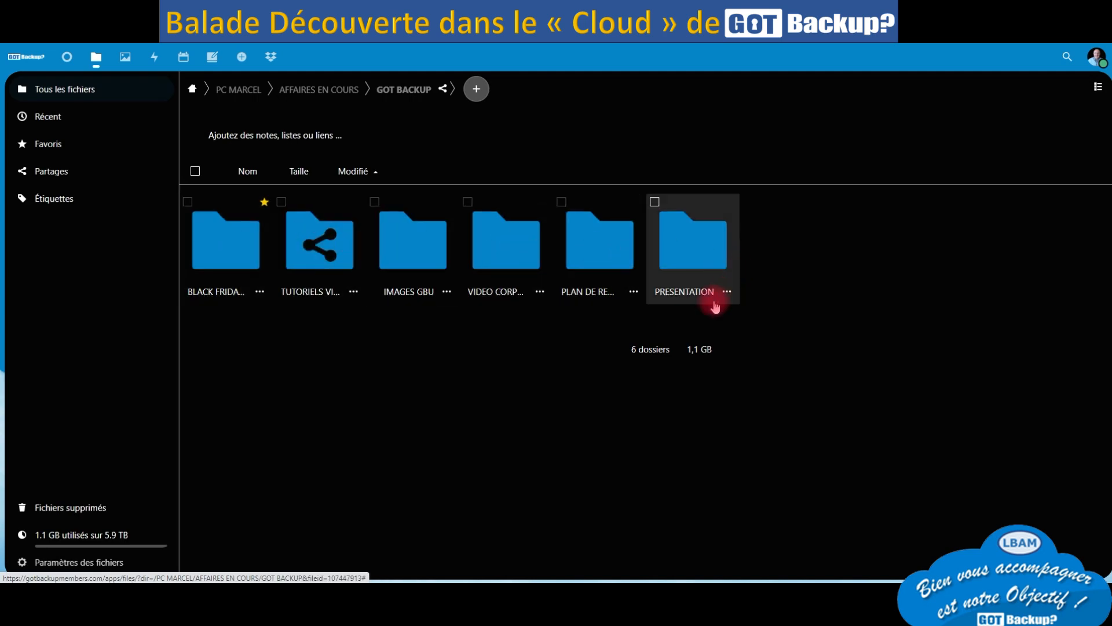
left_click(447, 293)
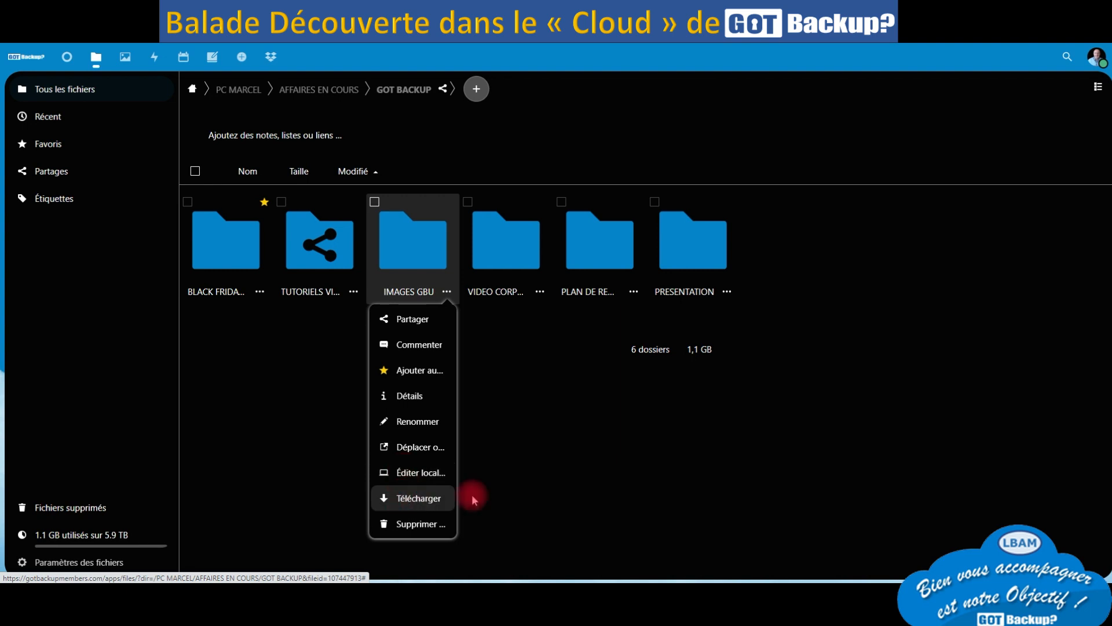
left_click(609, 479)
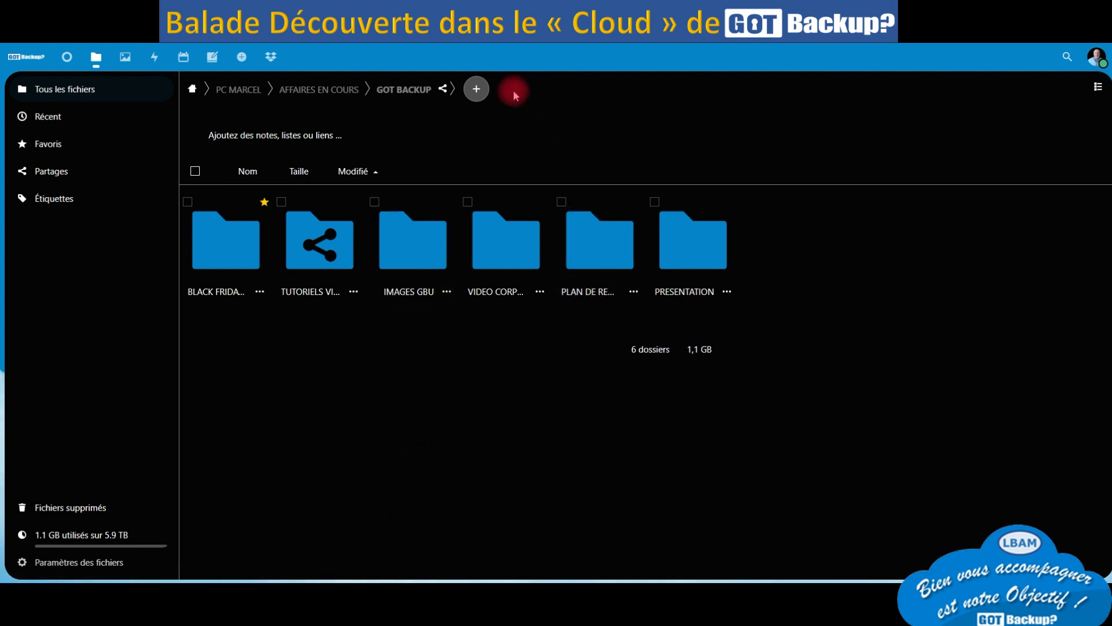
Review the new-item types available in the GOT BACKUP folder and create a presentation named tesy.pptx.
left_click(476, 88)
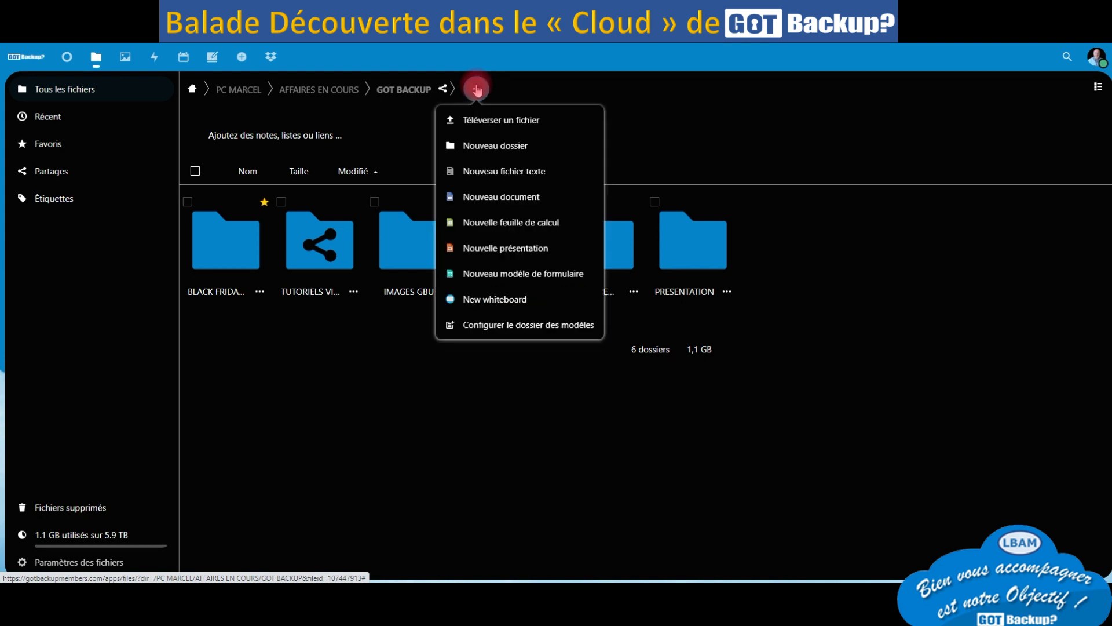
left_click(492, 147)
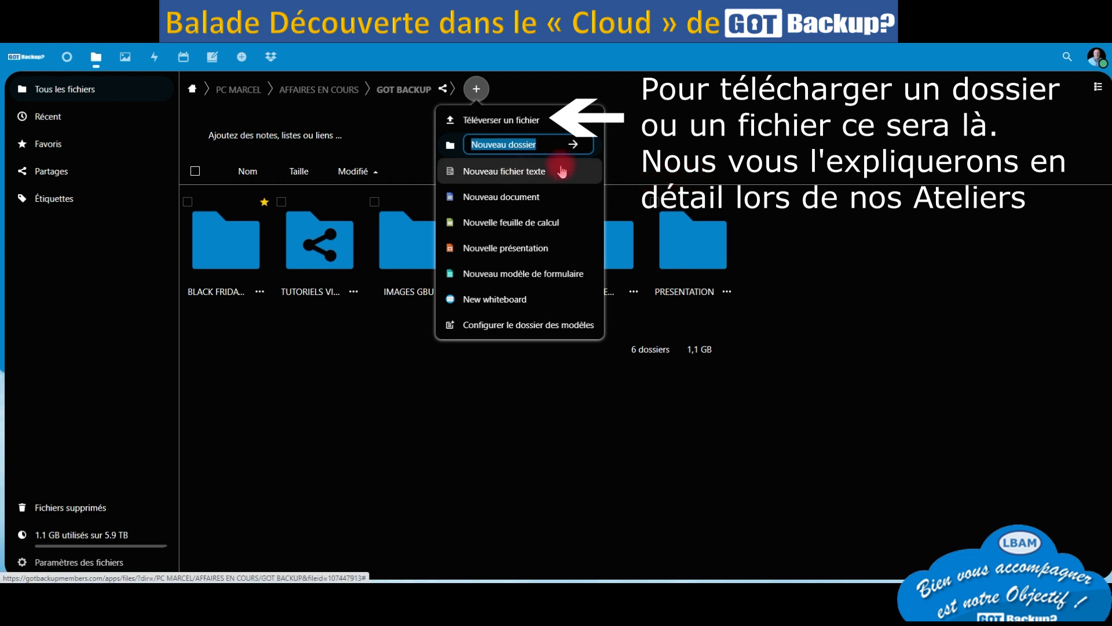
left_click(514, 174)
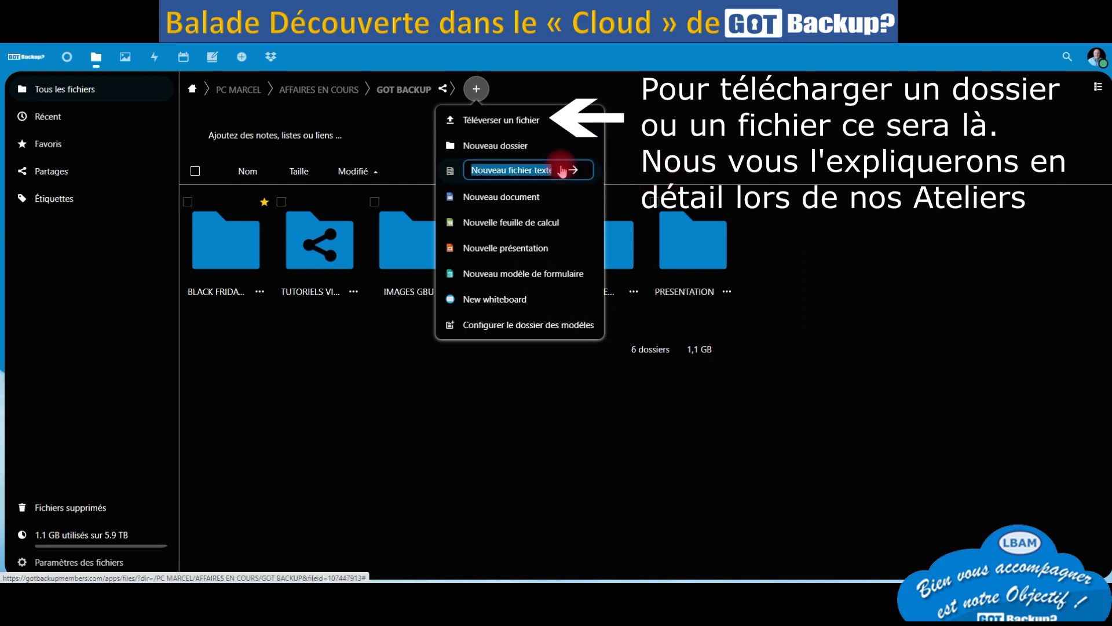
left_click(505, 197)
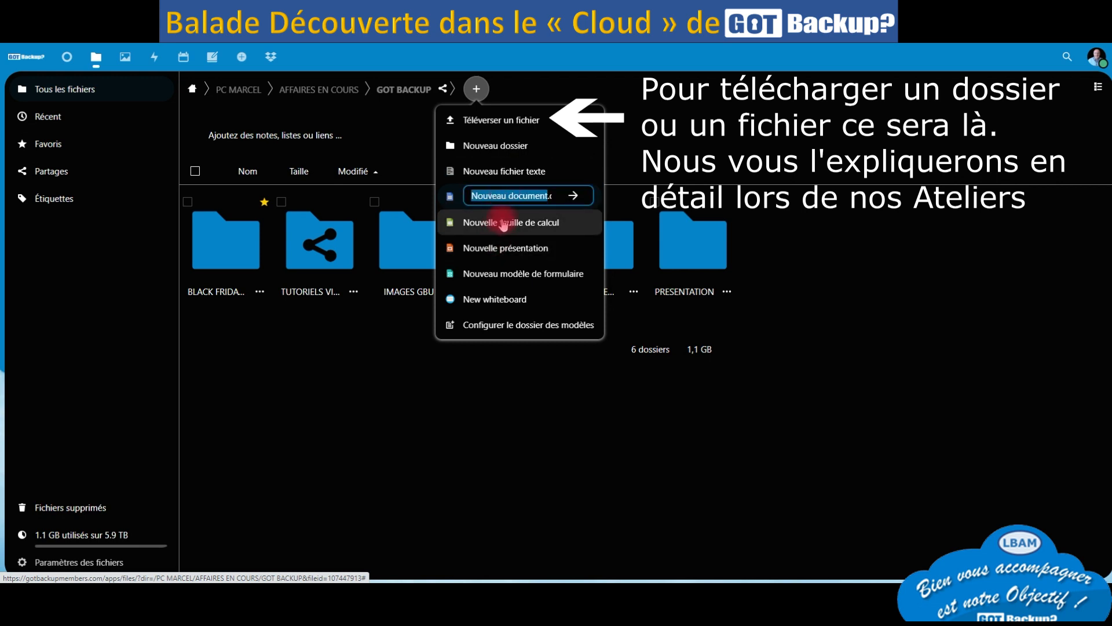
left_click(502, 220)
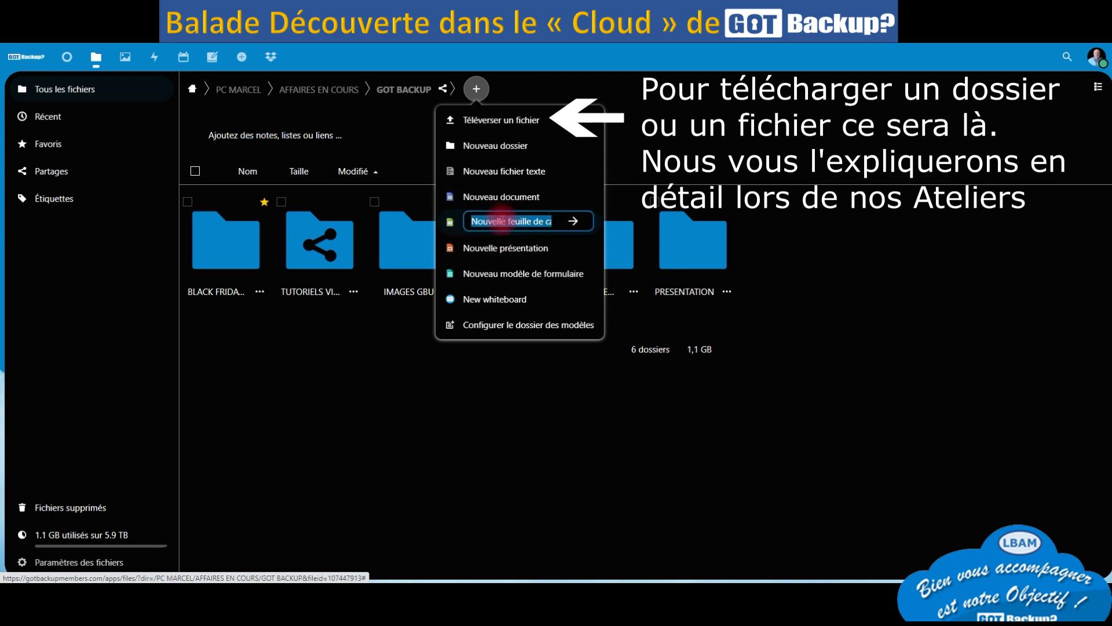
left_click(502, 251)
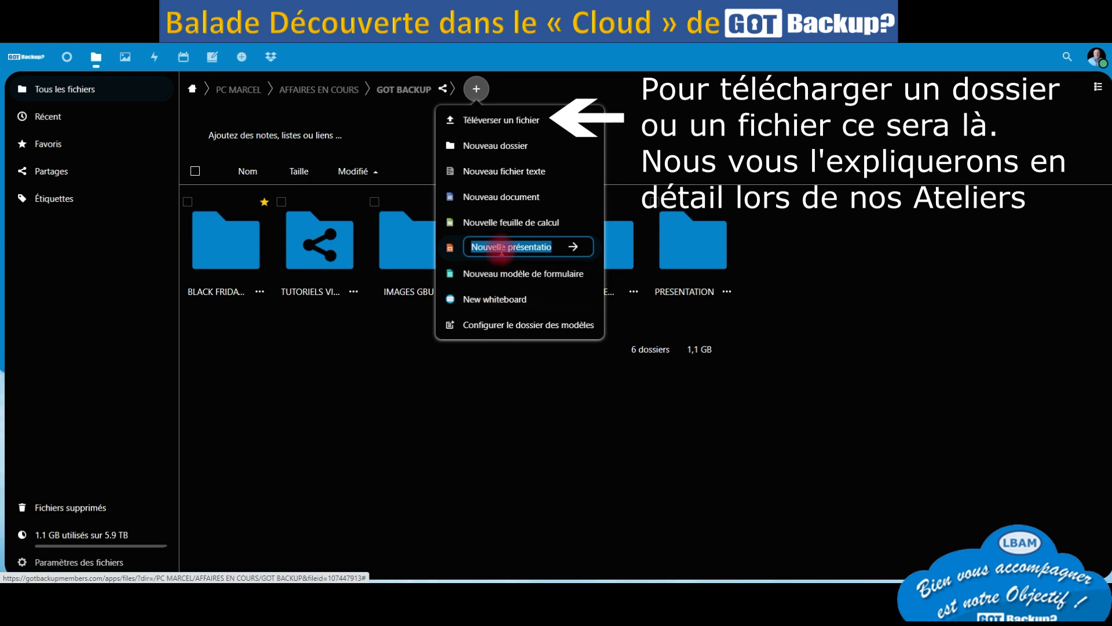
type("te")
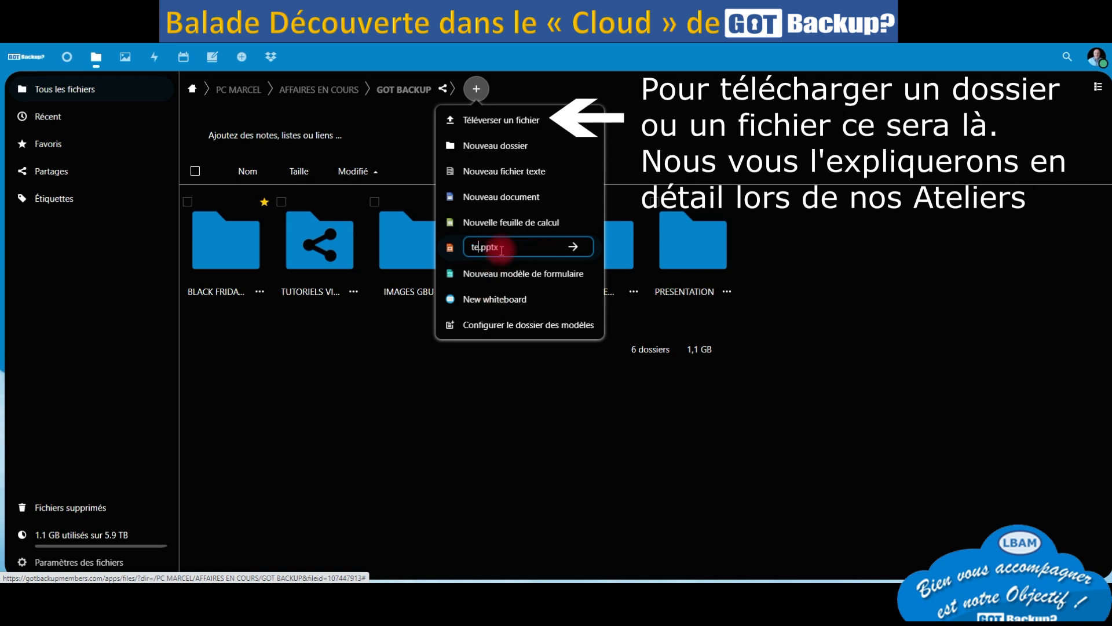
type("sy")
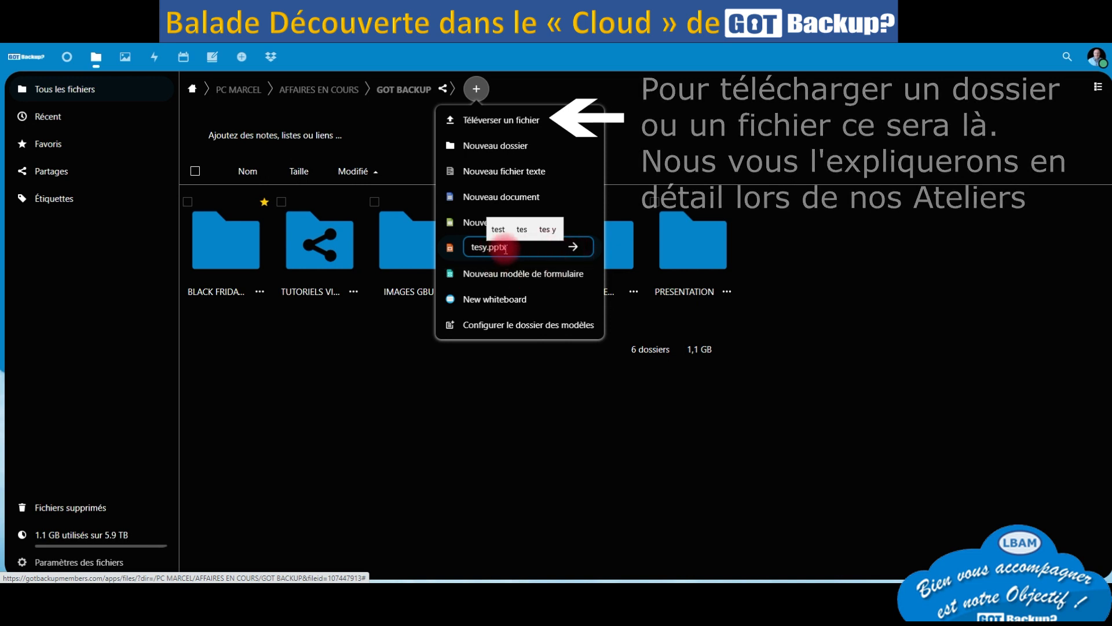
left_click(572, 248)
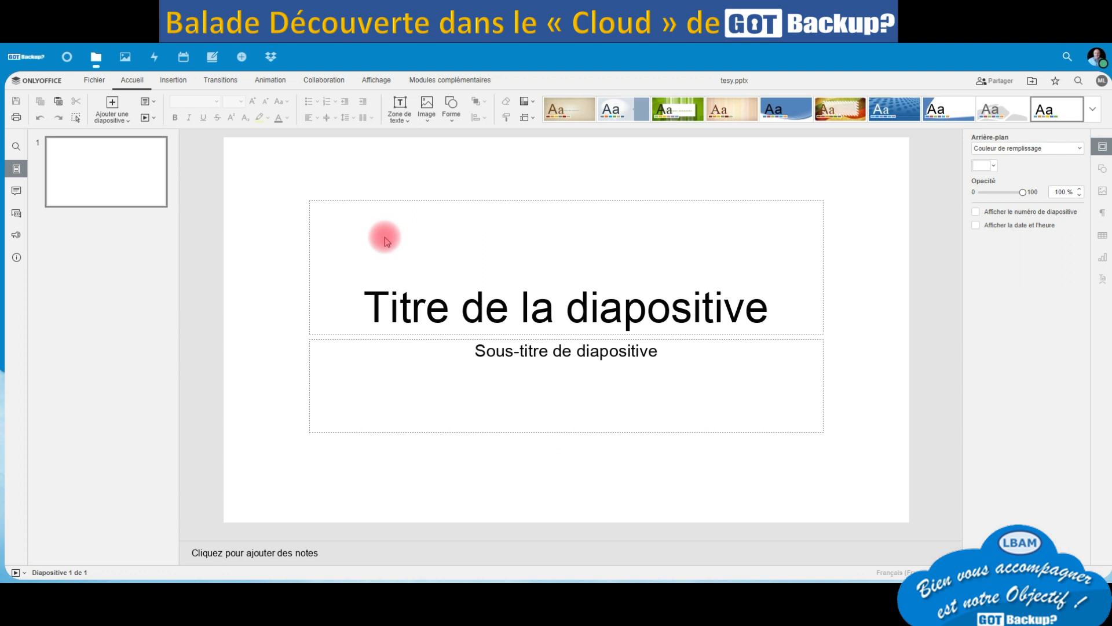
Enter "Balade" as the title of the first slide.
left_click(615, 317)
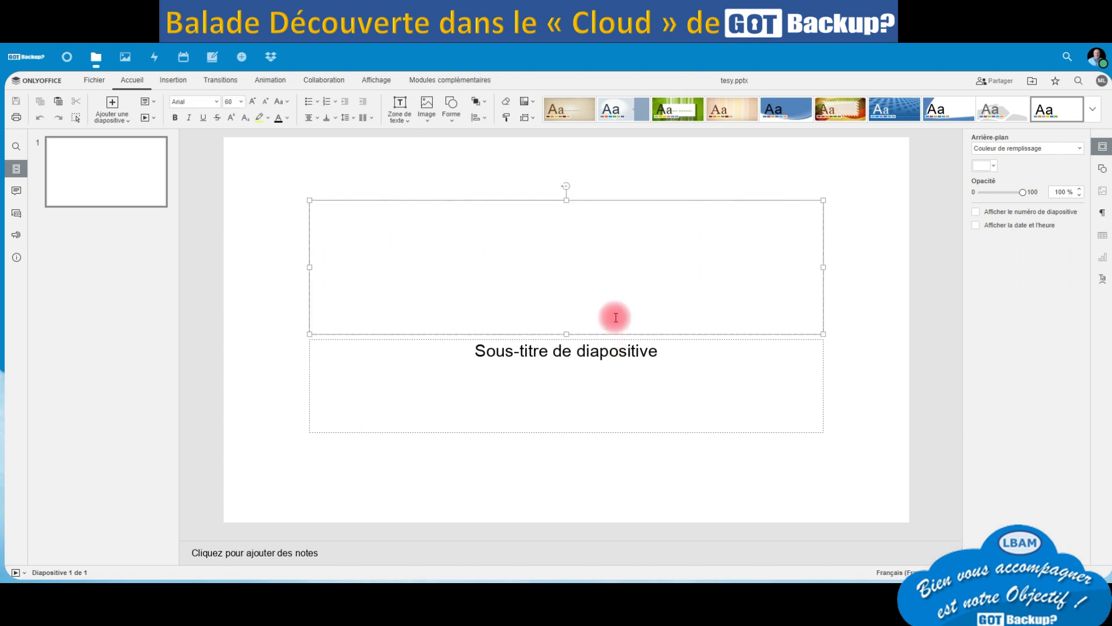
type("Ba")
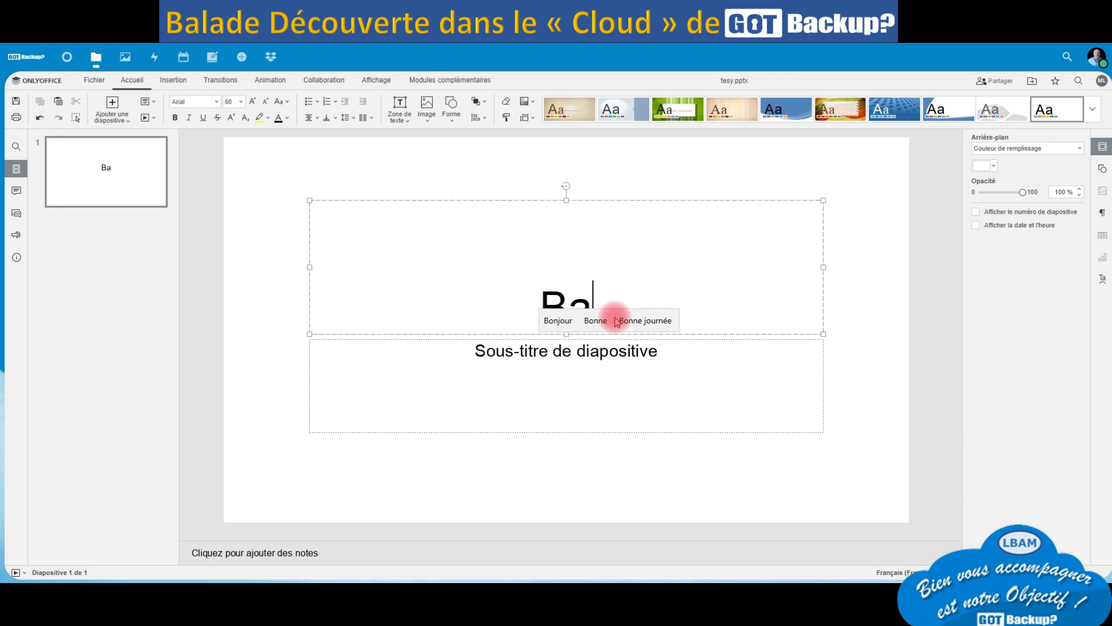
type("lade")
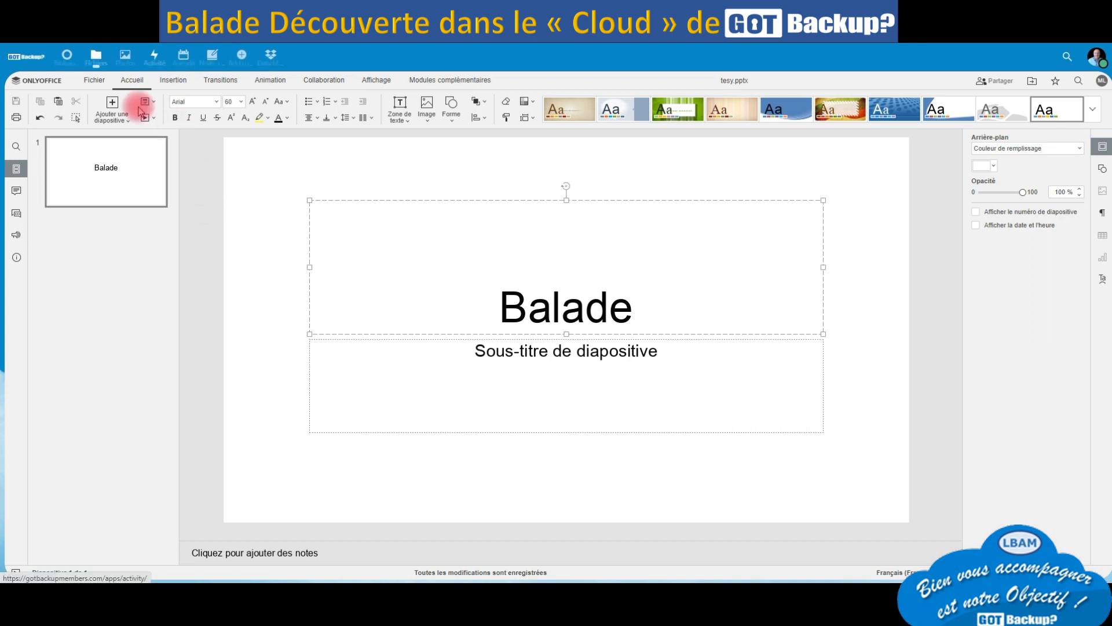
Return to the GOT BACKUP folder inside AFFAIRES EN COURS and delete the tesy presentation.
left_click(97, 56)
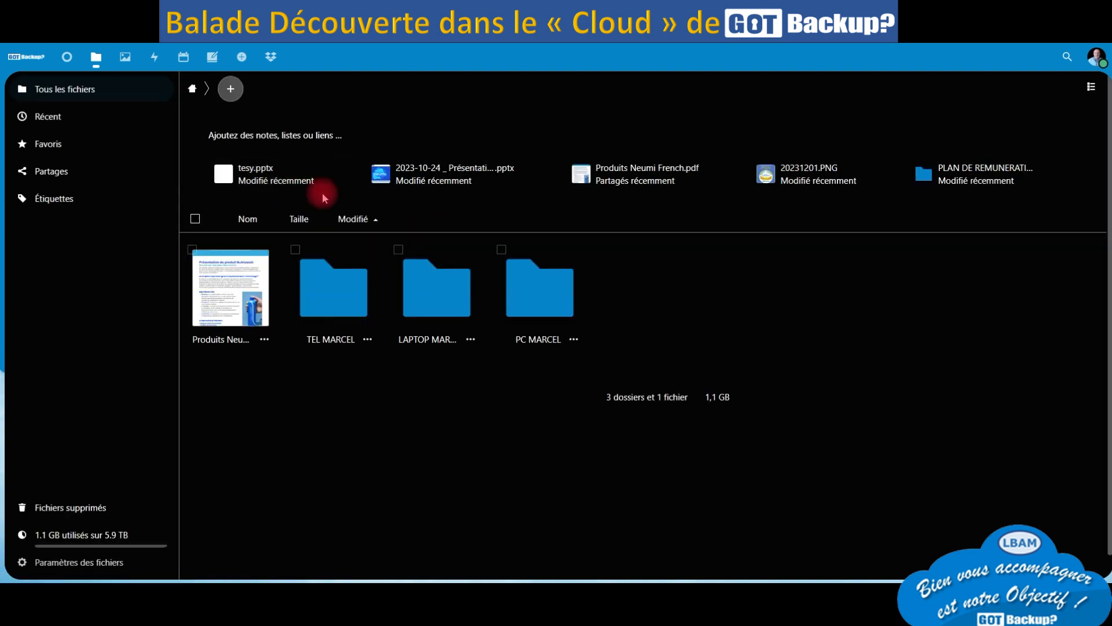
left_click(565, 314)
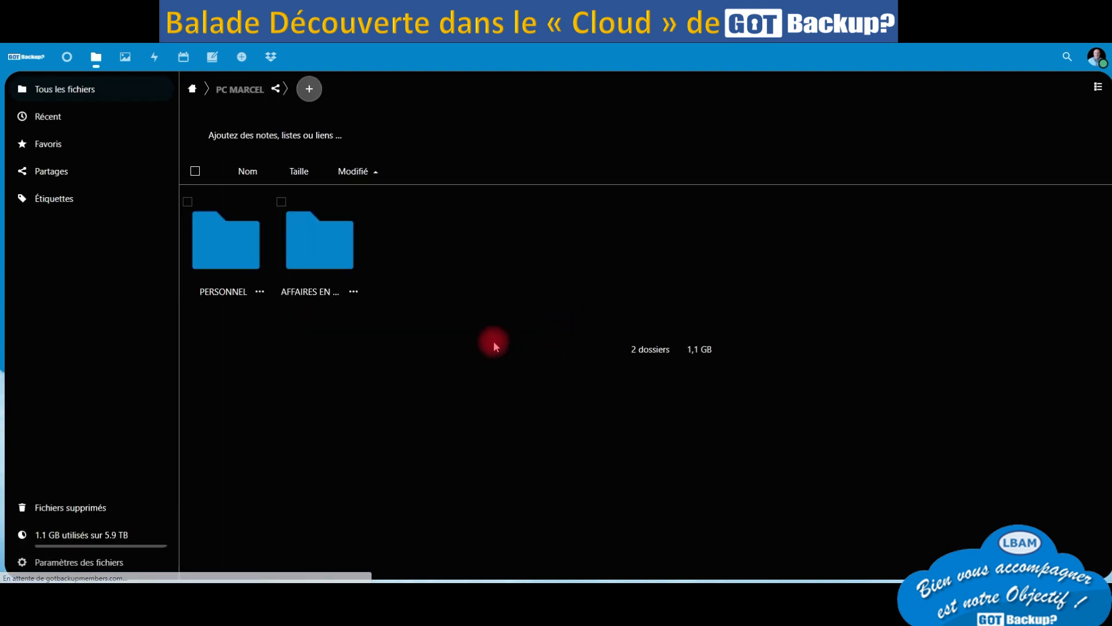
left_click(320, 241)
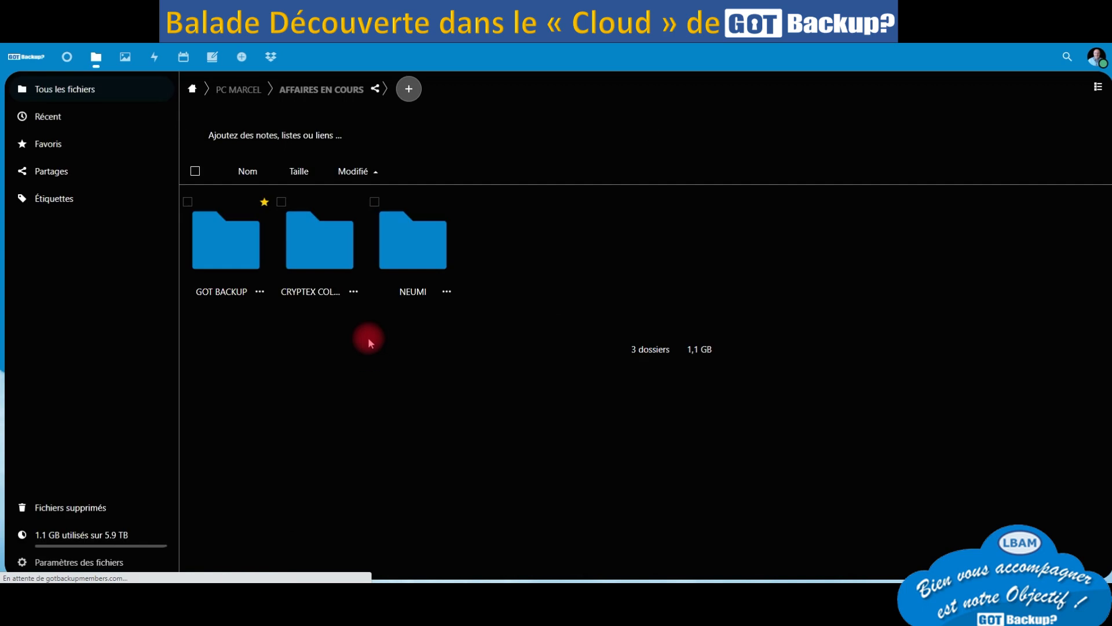
left_click(212, 264)
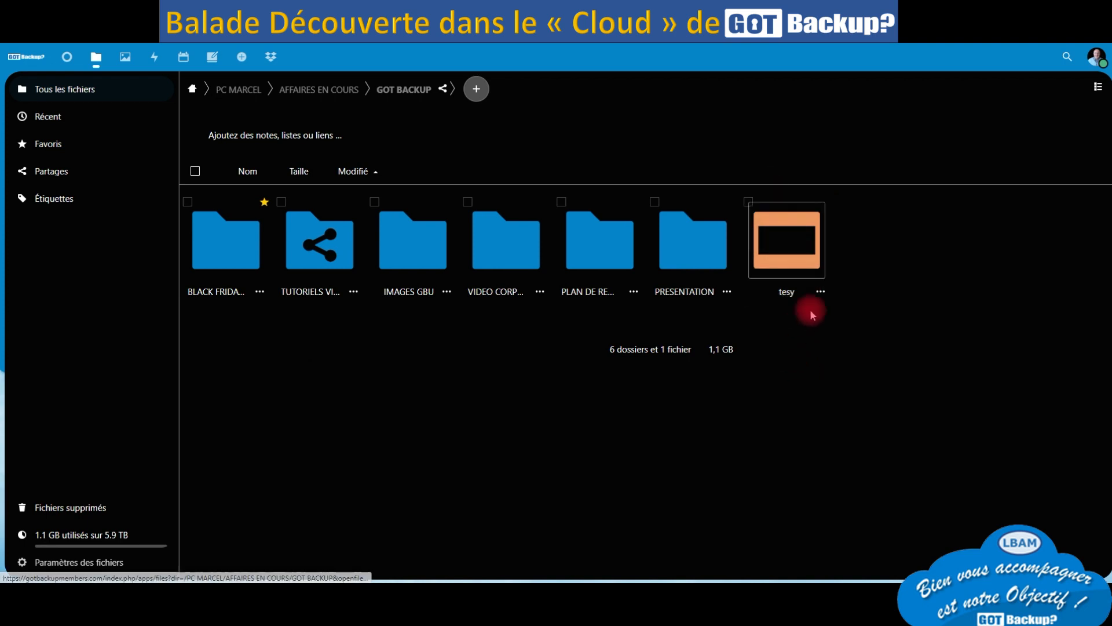
left_click(820, 291)
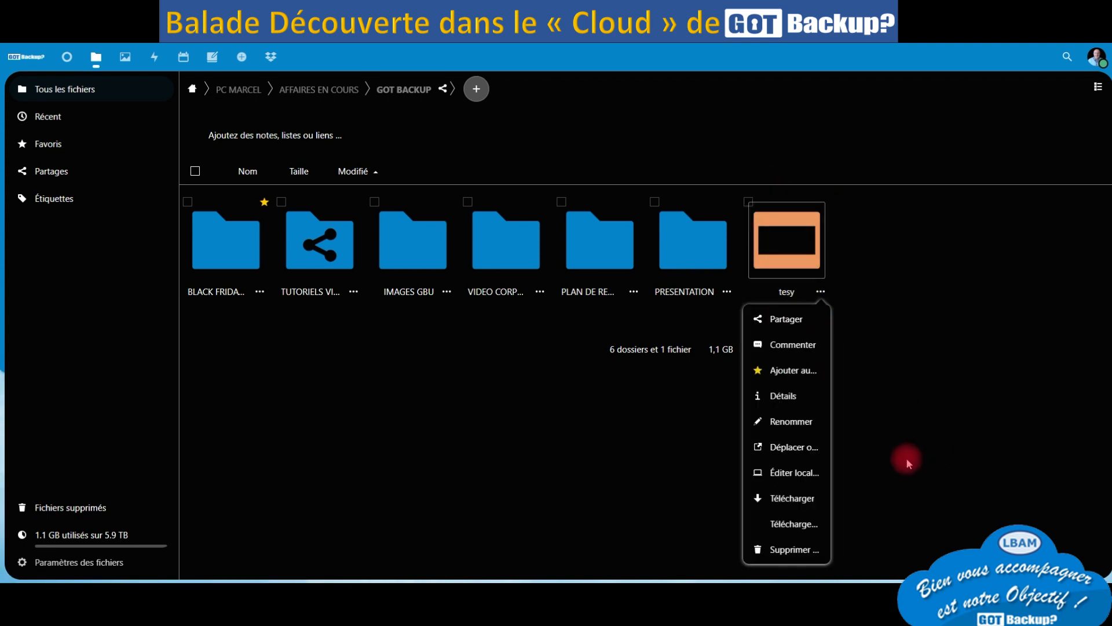
left_click(792, 550)
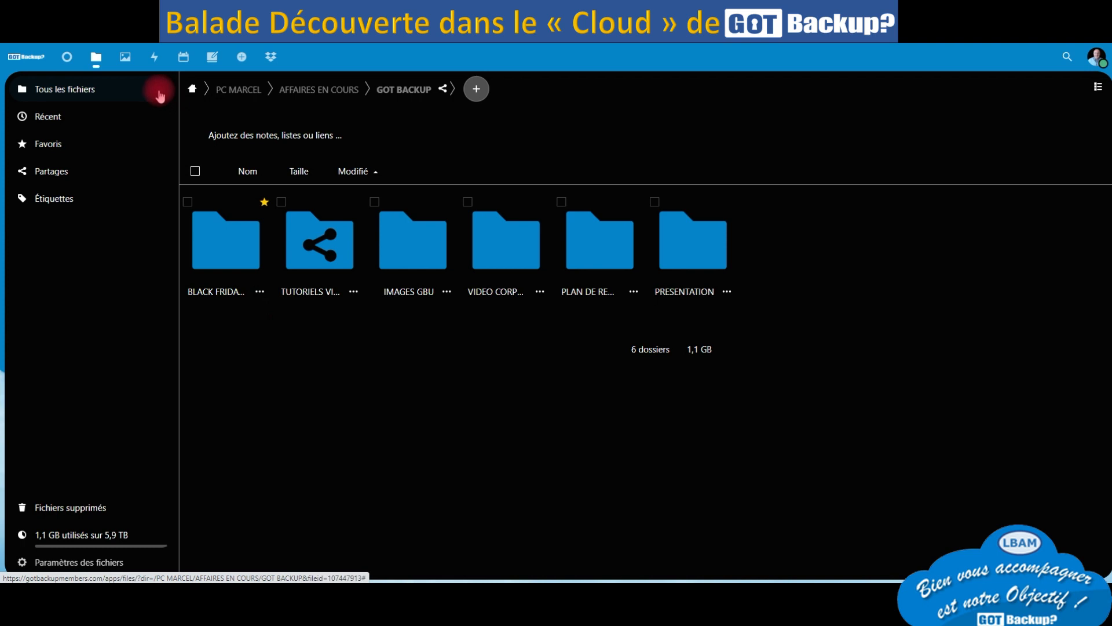
View the media shared with the account in Photos, and examine the list of all activities.
left_click(121, 58)
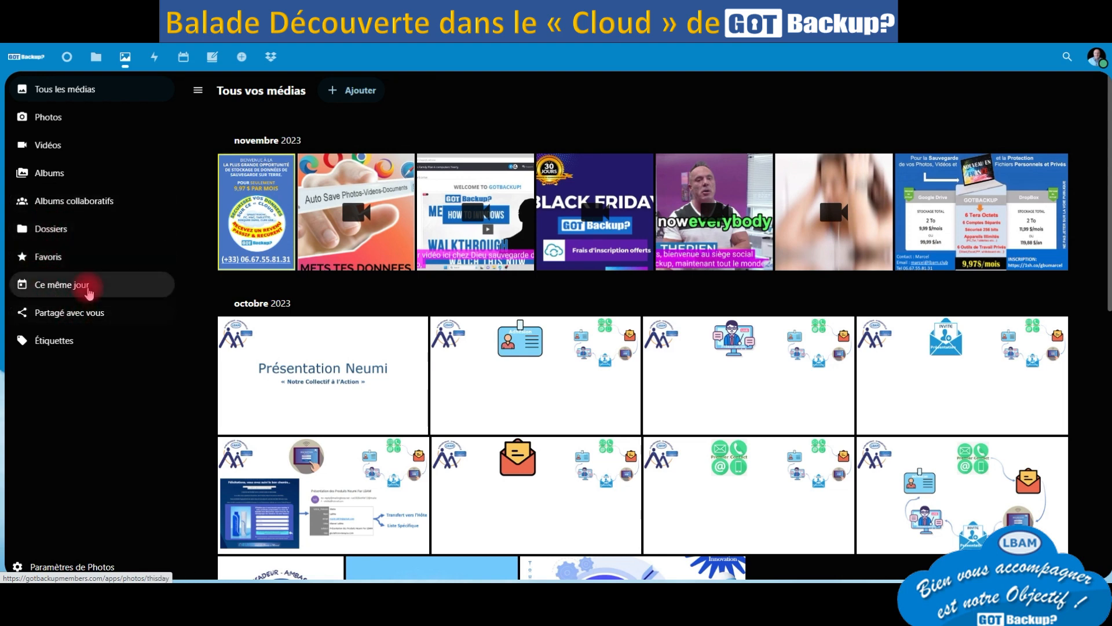
left_click(78, 316)
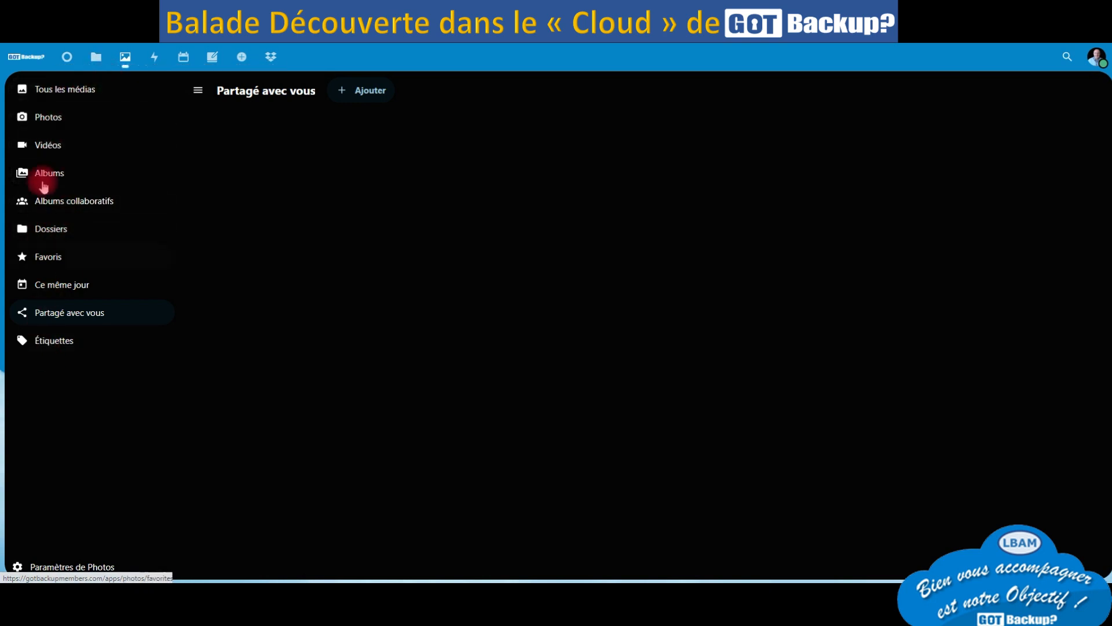
left_click(153, 58)
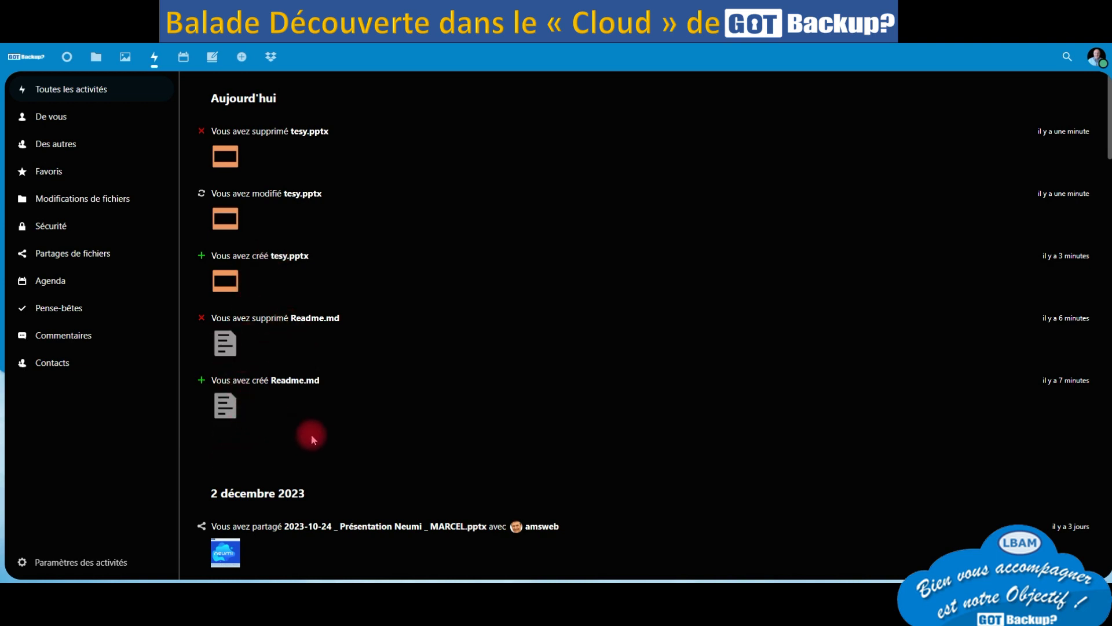
In the calendar, start a new event on Friday 08/12/2023 from 08:00 to 08:30 and set its colour to purple.
left_click(184, 55)
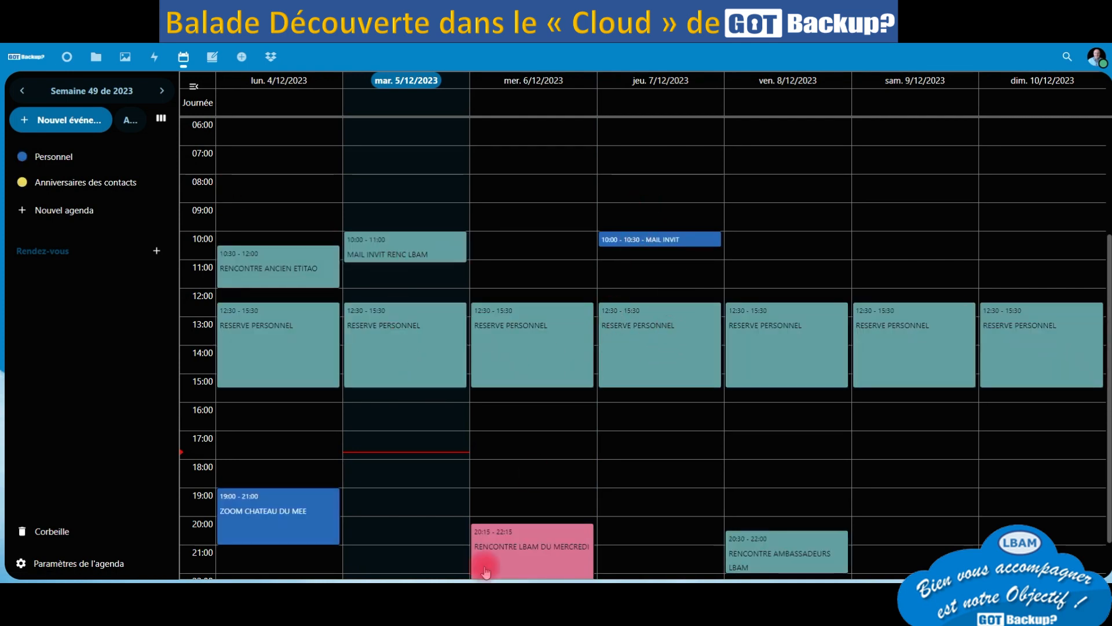
left_click(762, 185)
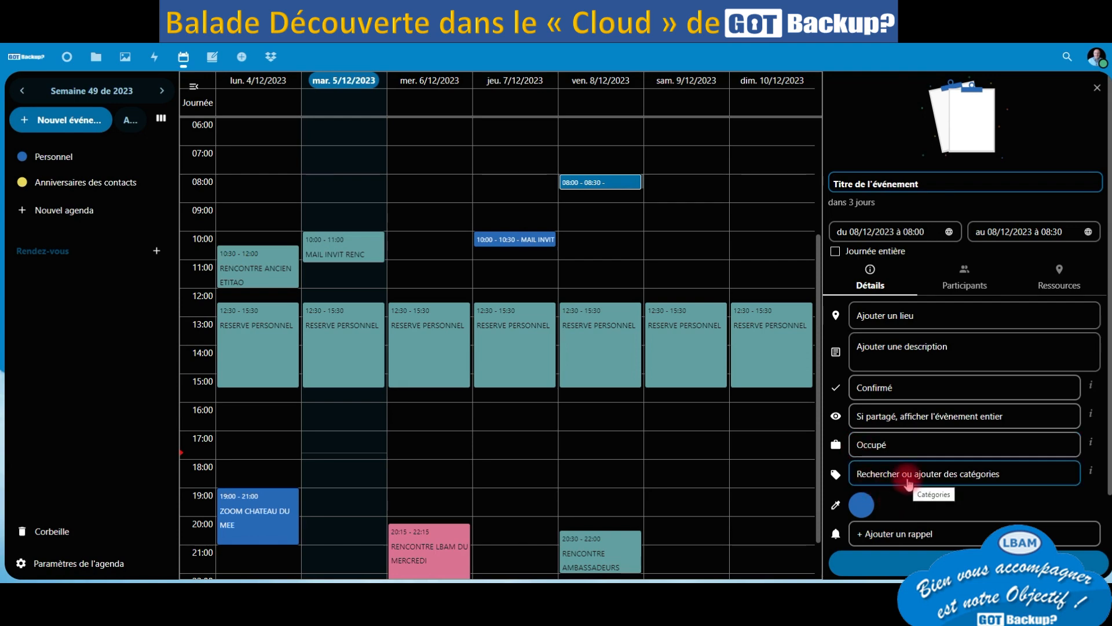
left_click(865, 506)
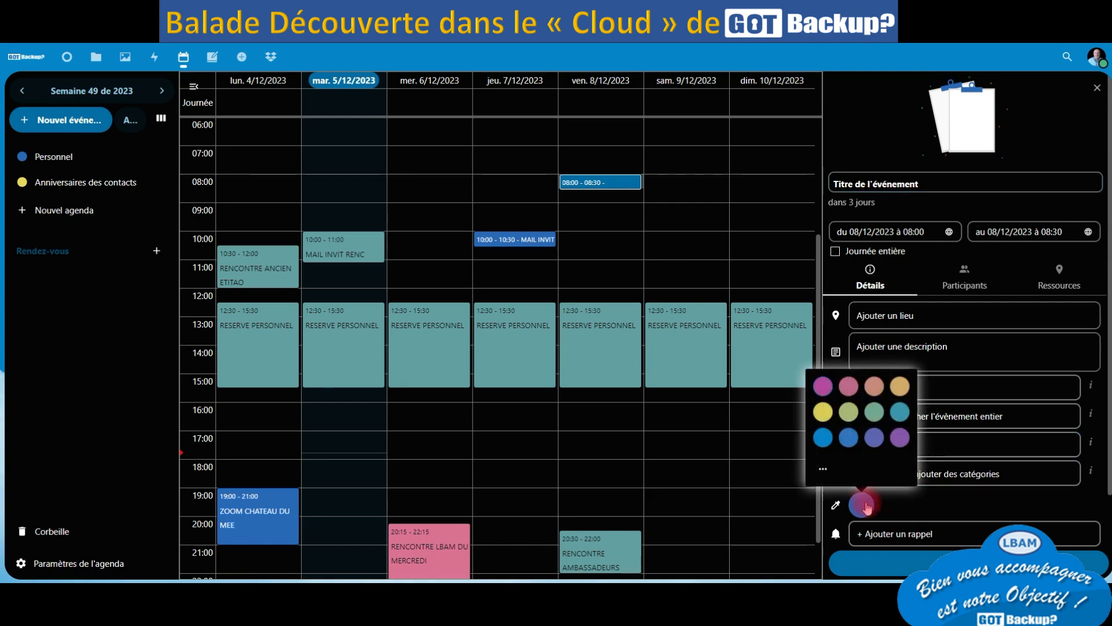
left_click(900, 438)
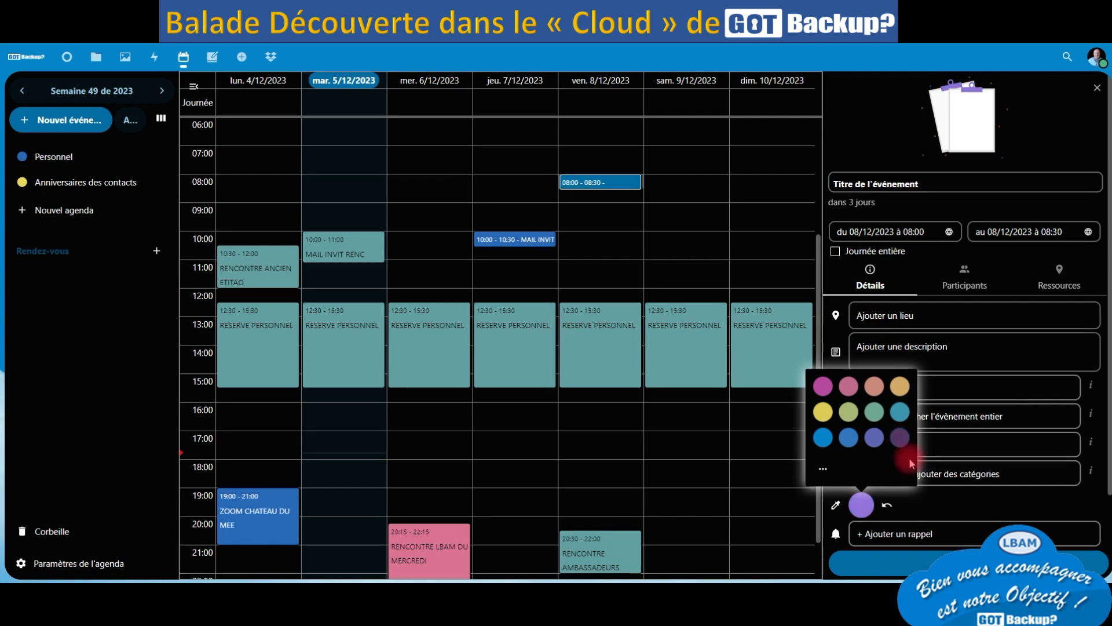
left_click(921, 536)
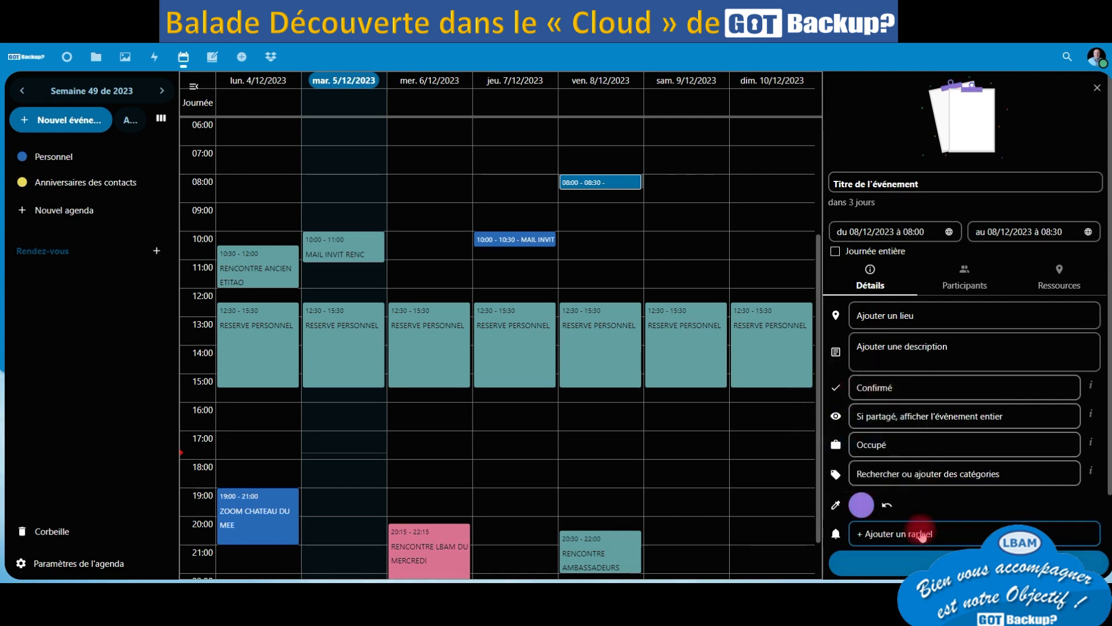
Review the reminder time options for the purple event, and save the event without a title or reminder.
scroll(923, 533, "down", 2)
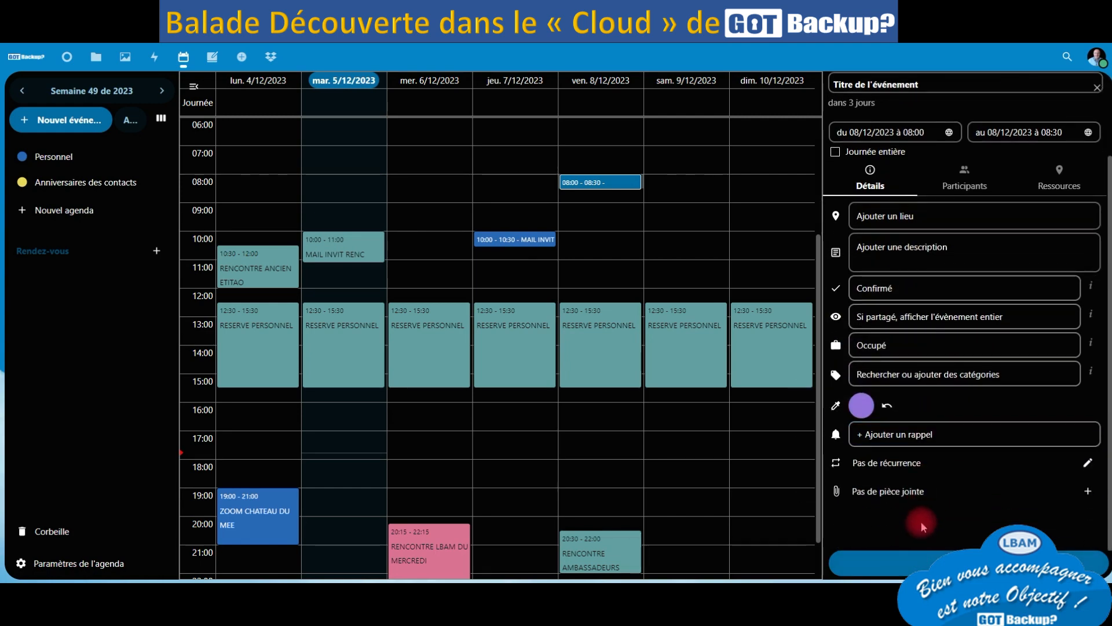
left_click(864, 439)
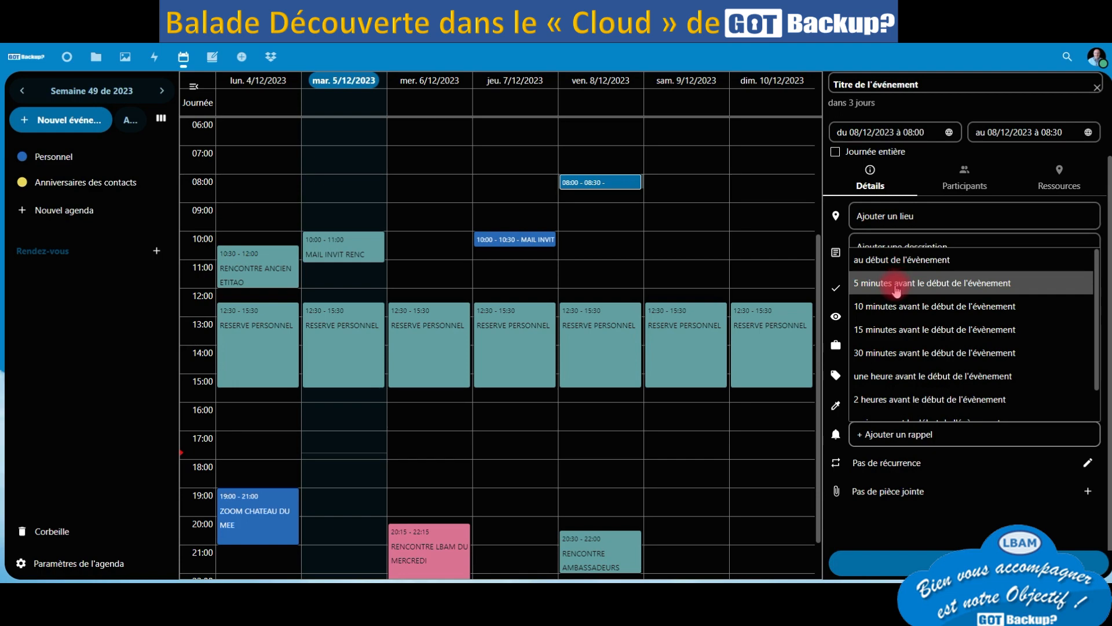
scroll(897, 289, "down", 1)
scroll(890, 311, "up", 1)
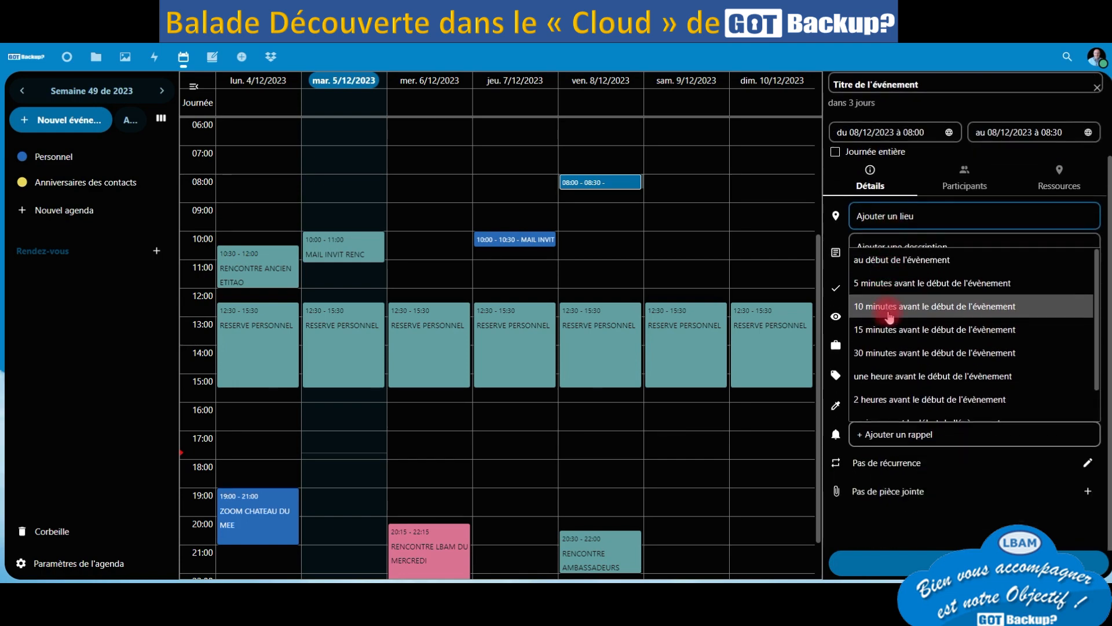
left_click(934, 467)
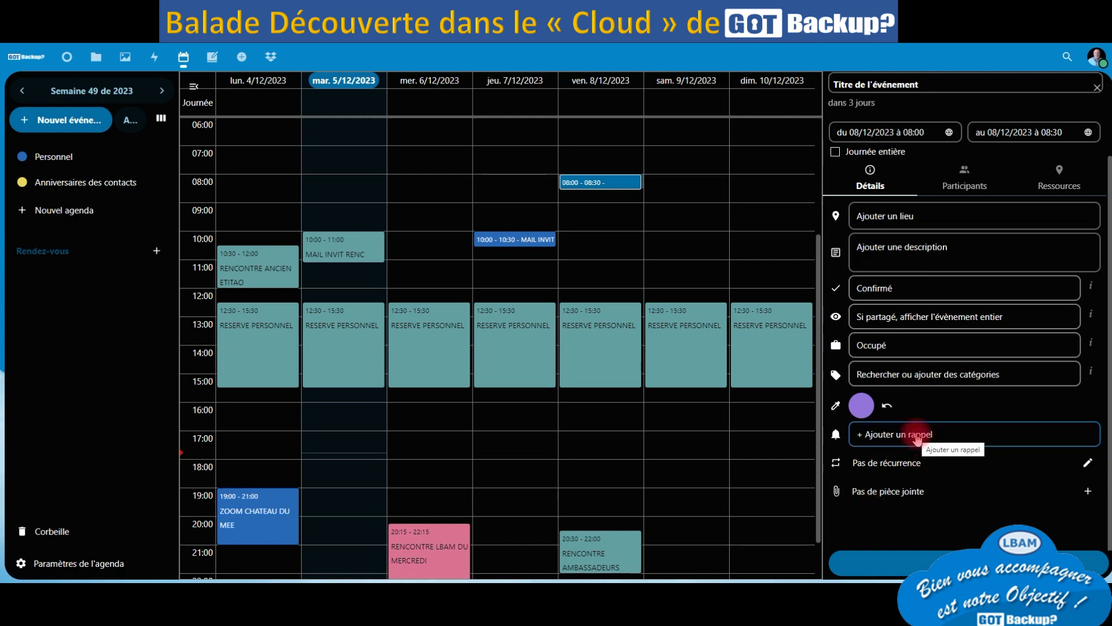
left_click(985, 562)
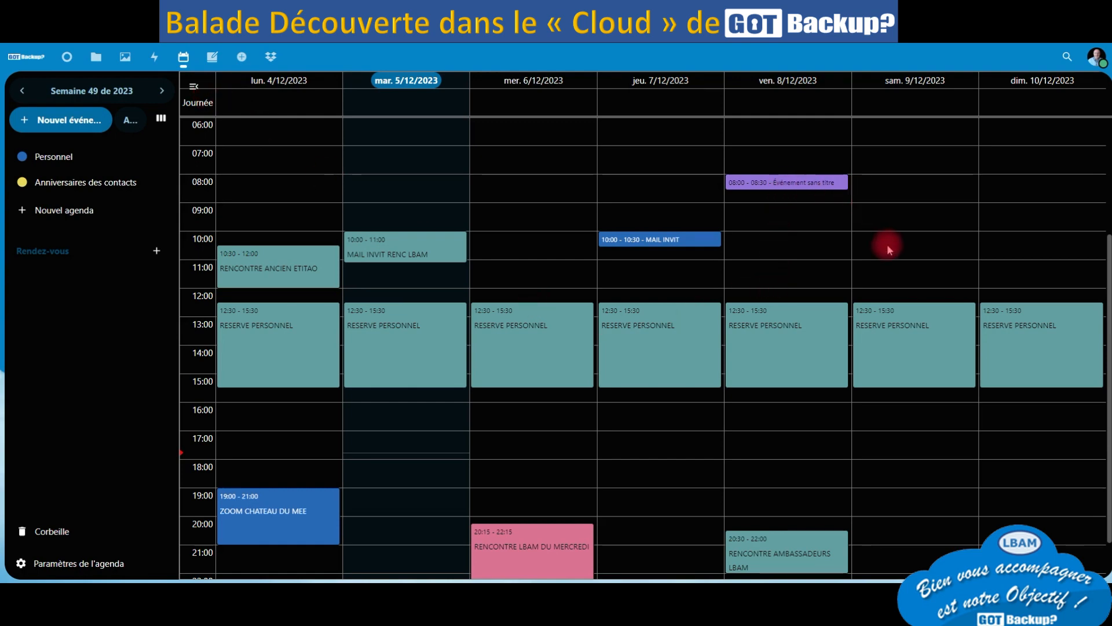
View the saved notes in the Notes app, and open the app that follows it.
left_click(214, 69)
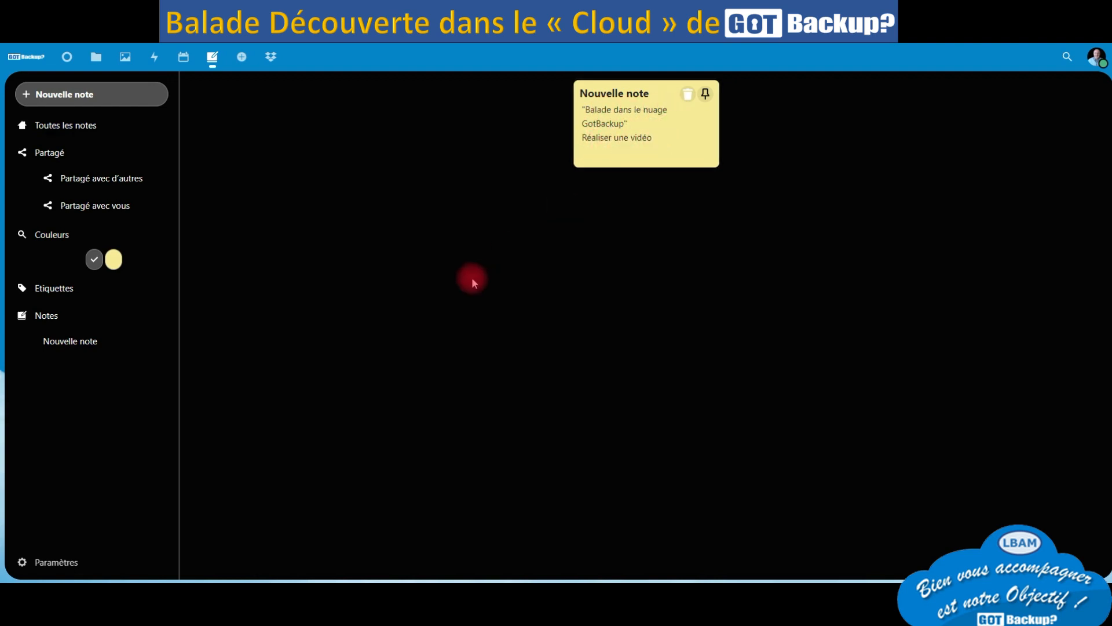
left_click(241, 55)
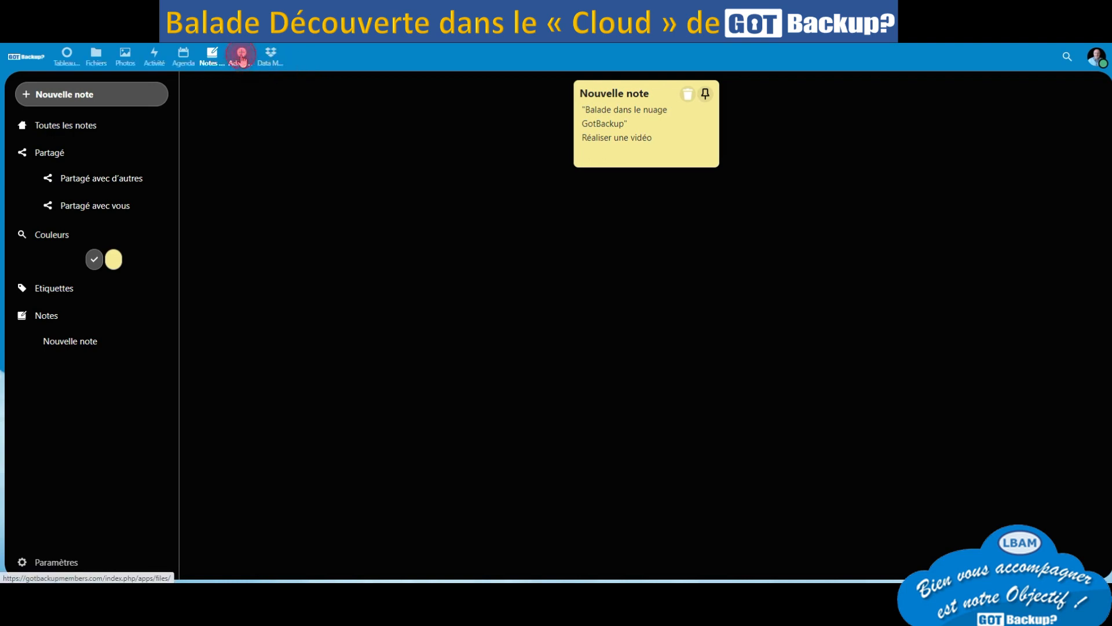